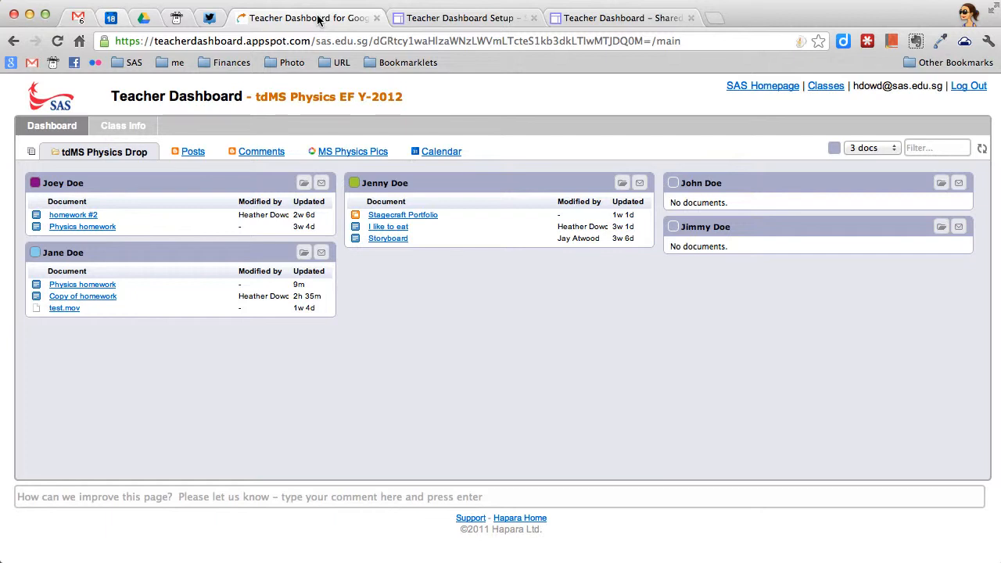
Step: Switch to Google Drive and search for "tdms -shared -drop"
click(148, 18)
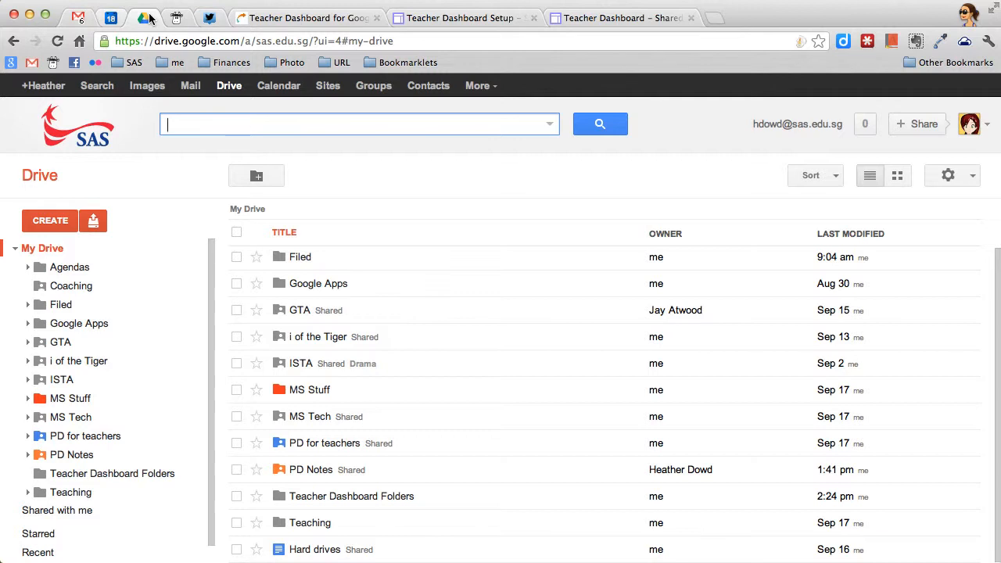
text(t)
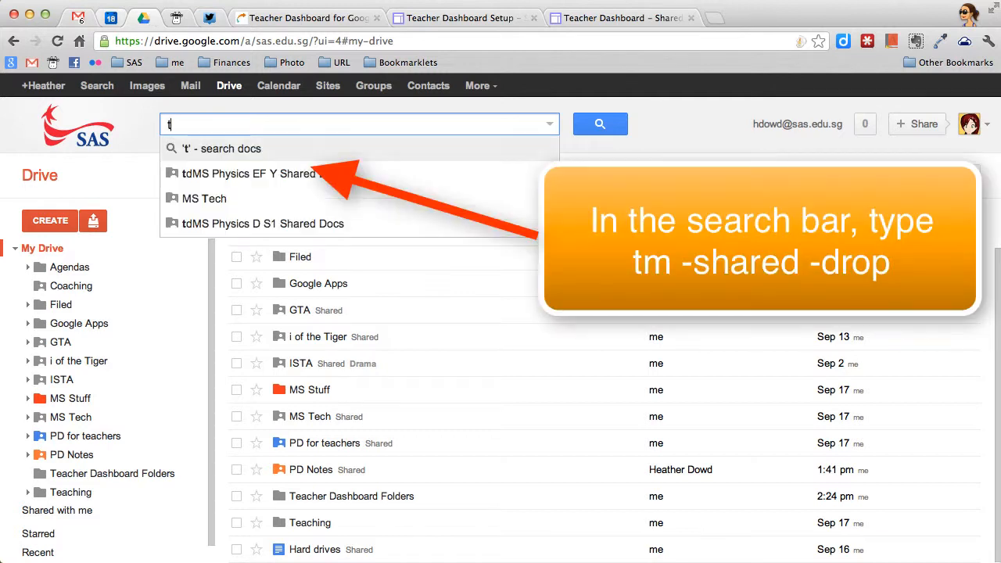
text(m -)
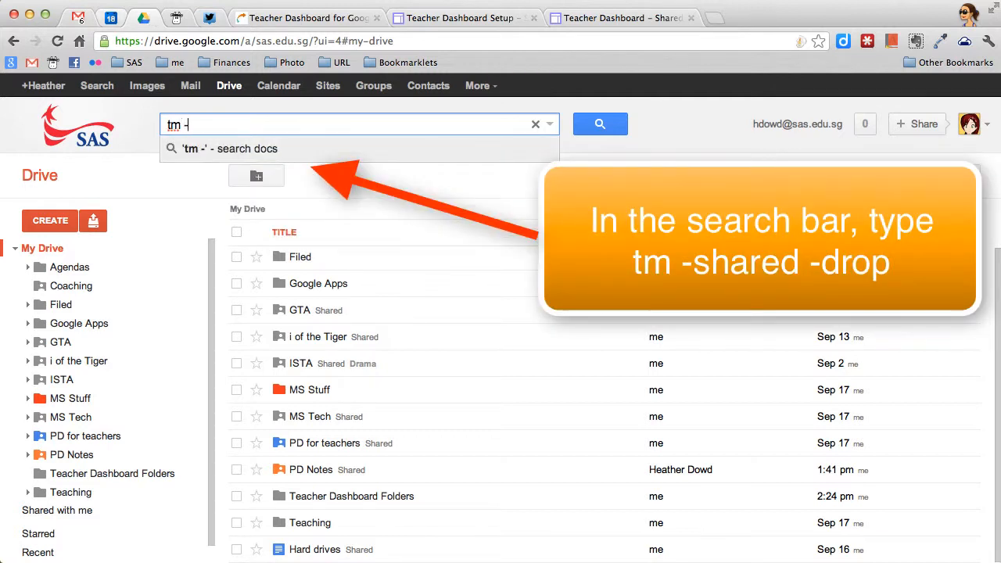
text(shared)
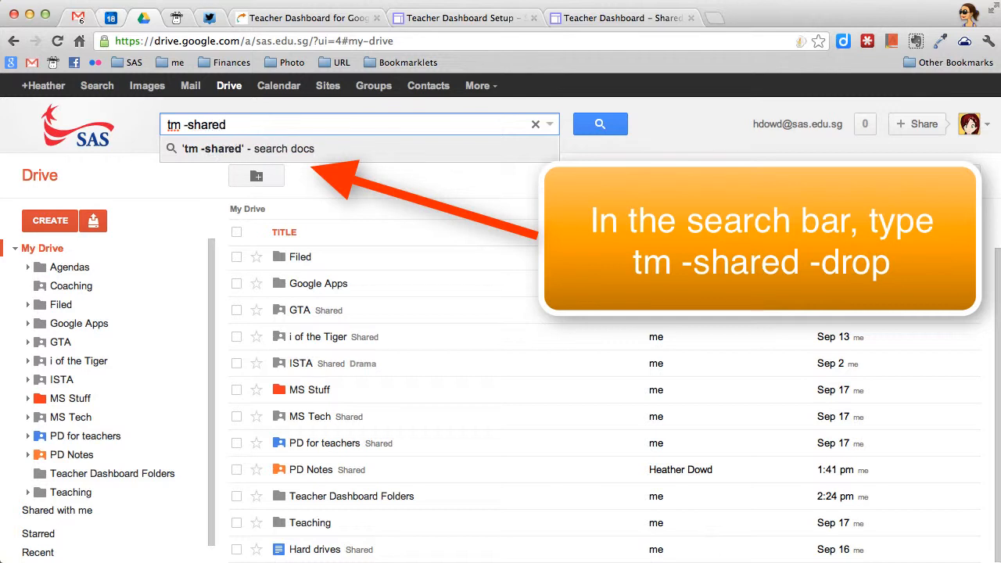
text( -drop)
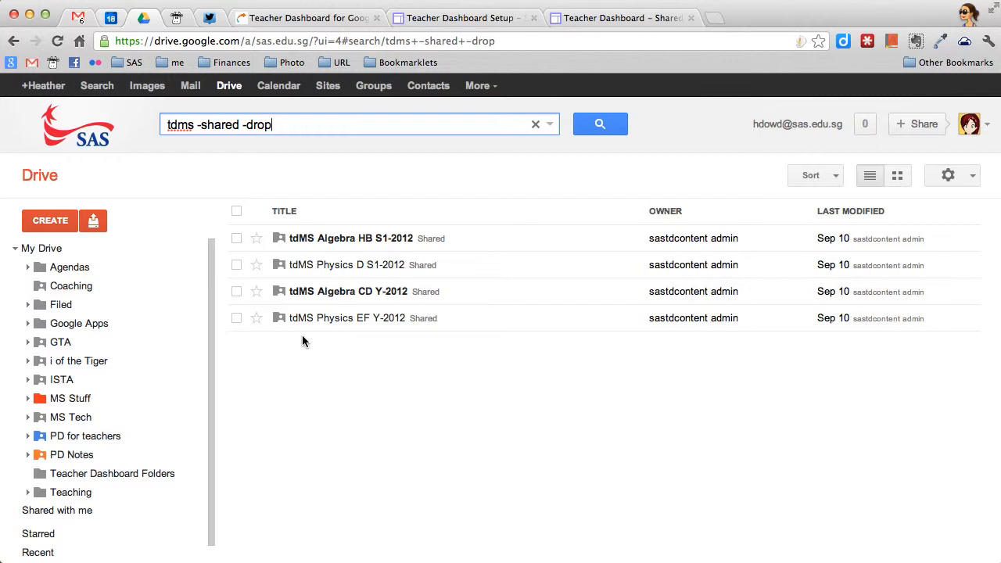
Step: Add the four tdMS Algebra and tdMS Physics class folders from the search results to My Drive
click(237, 238)
click(237, 264)
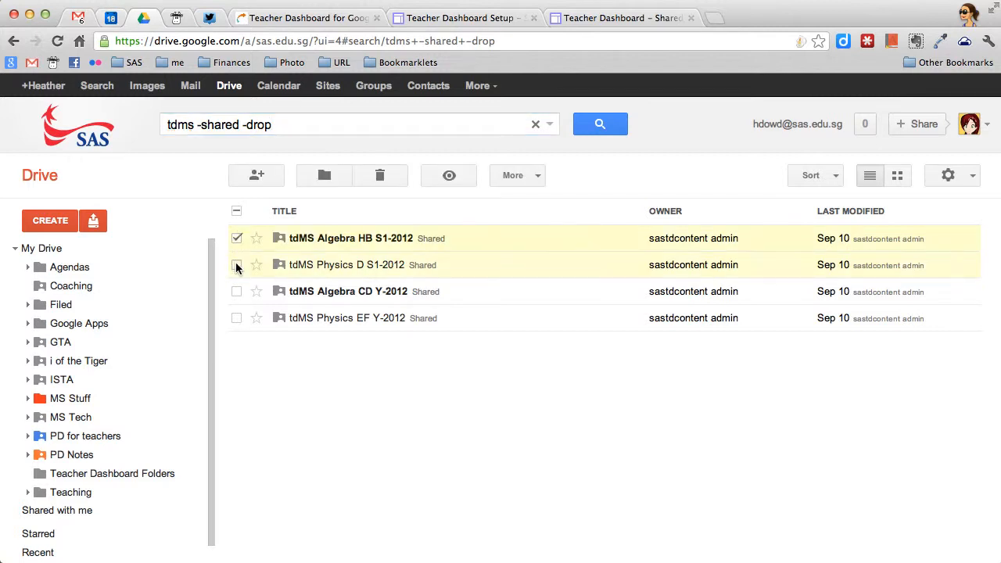
click(236, 319)
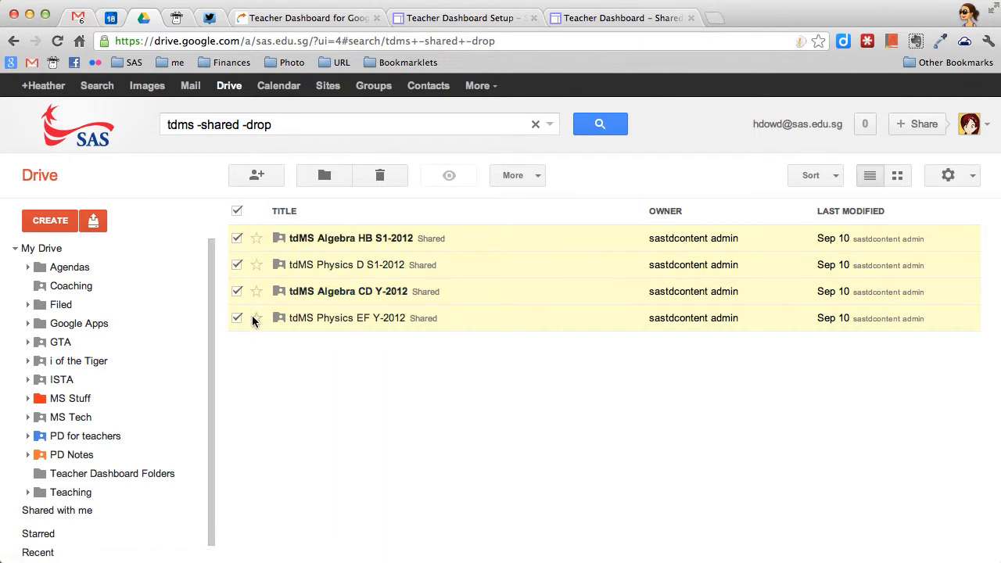
click(326, 180)
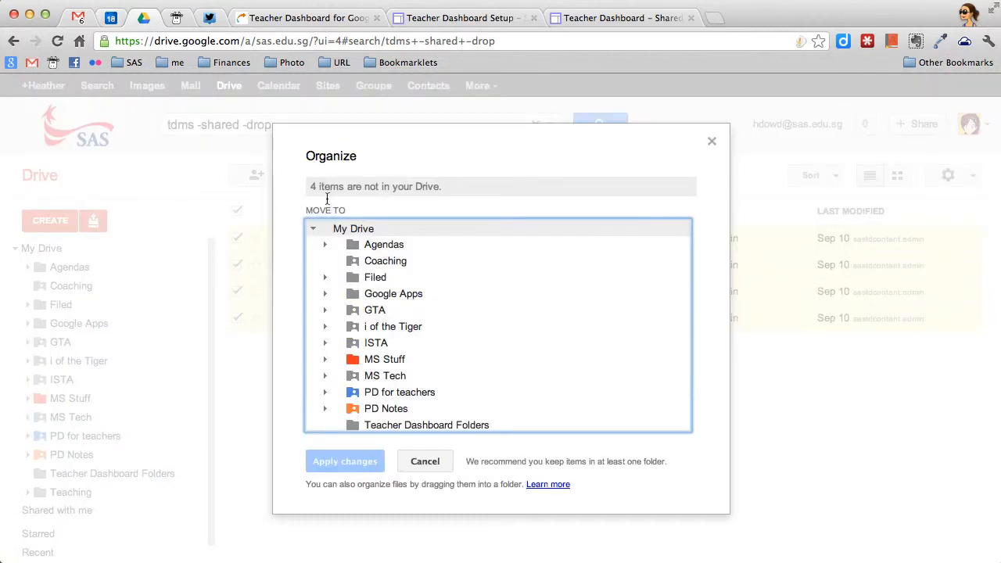
click(327, 229)
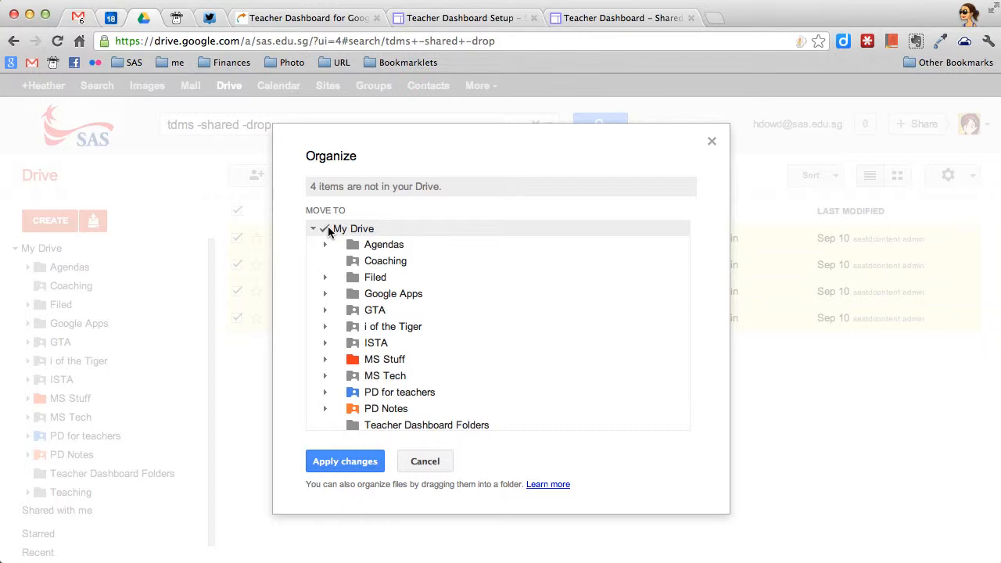
scroll(329, 232, down, 3)
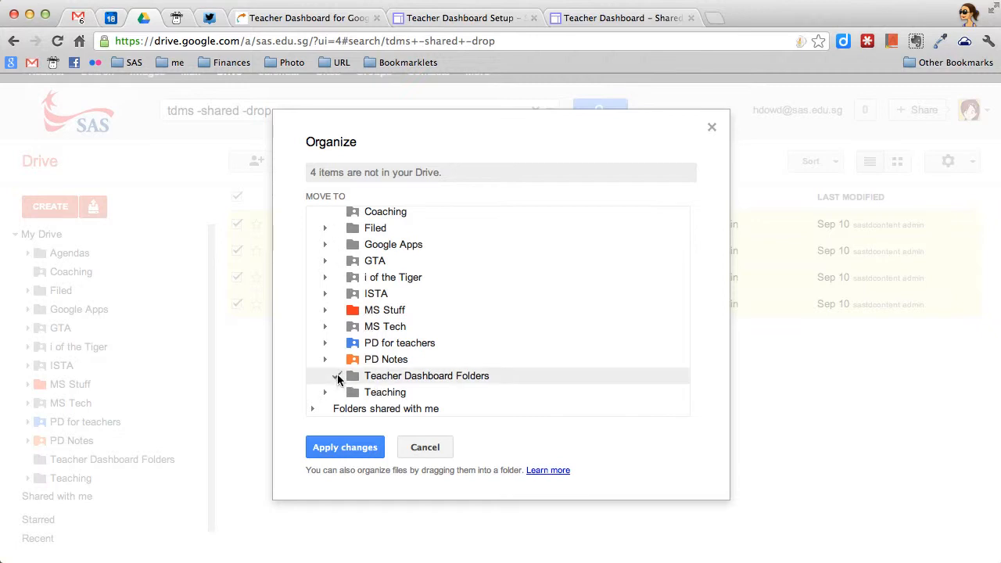
click(337, 375)
scroll(337, 373, up, 3)
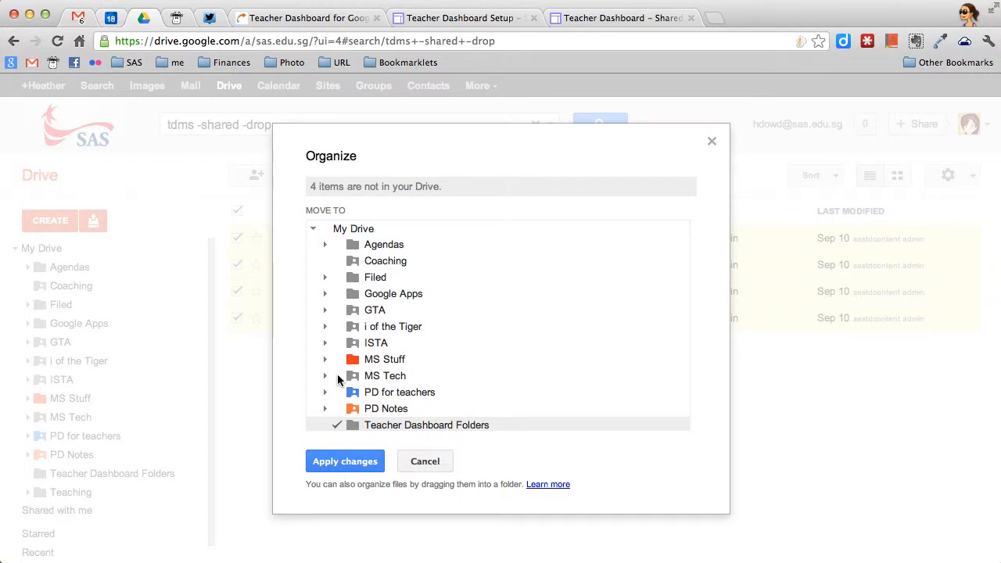
click(329, 230)
click(365, 461)
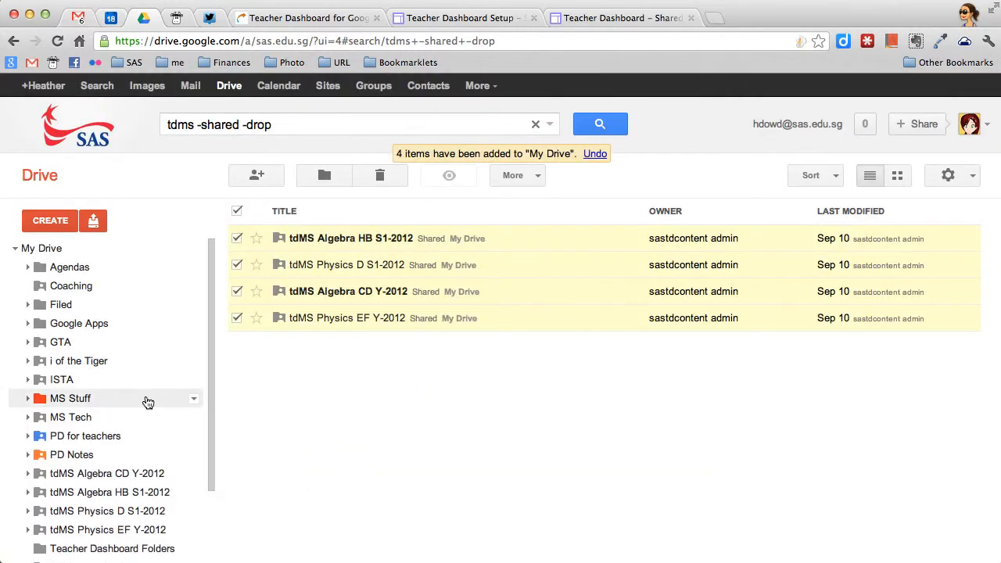
Step: Open the tdMS Physics Drop folder inside tdMS Physics EF Y-2012 and compare it with the class's Teacher Dashboard page
scroll(148, 402, down, 1)
scroll(148, 402, down, 1)
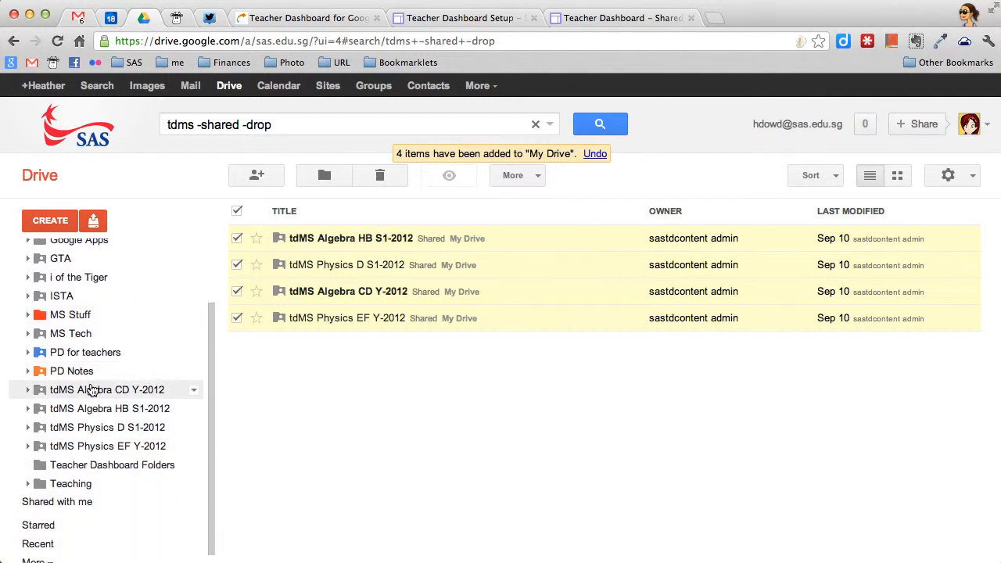
click(86, 448)
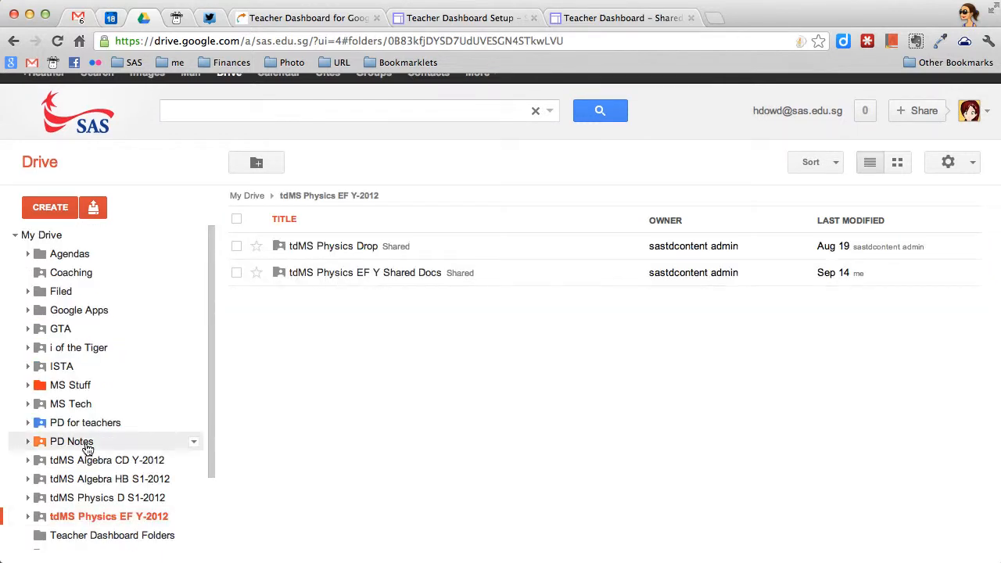
click(328, 247)
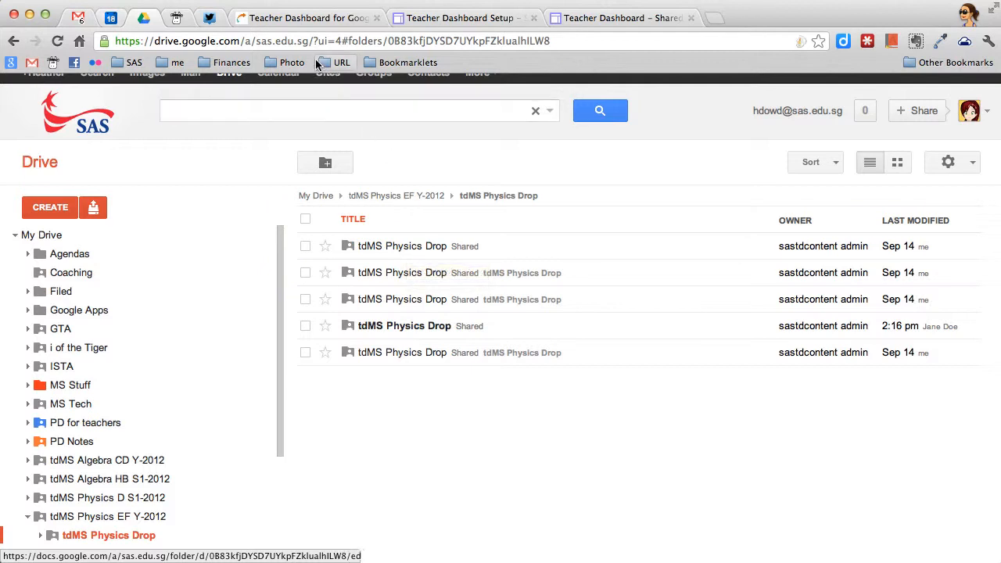
click(304, 19)
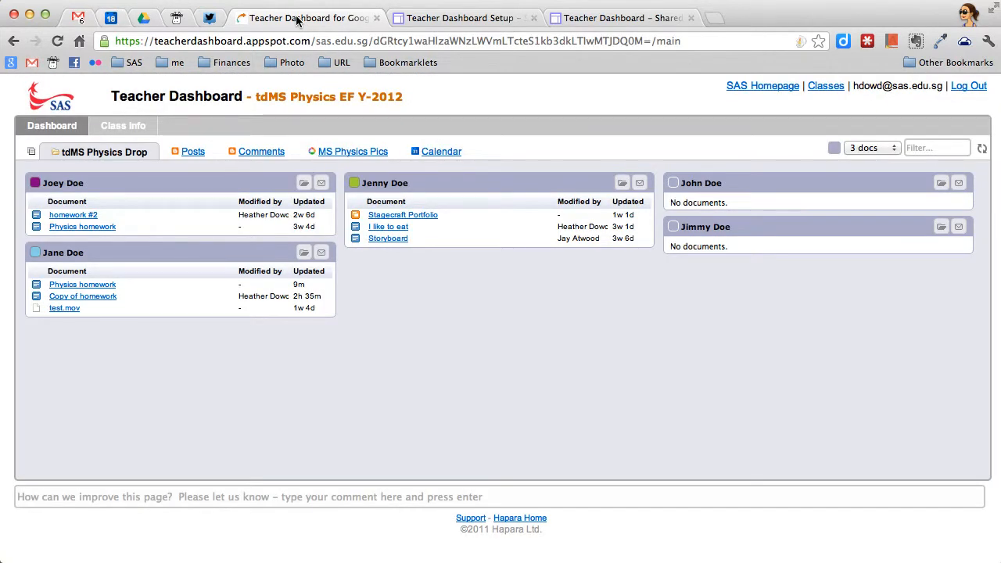
Step: Return to Google Drive, view the tdMS Physics EF Y Shared Docs folder inside tdMS Physics EF Y-2012, and collapse that class folder
click(144, 22)
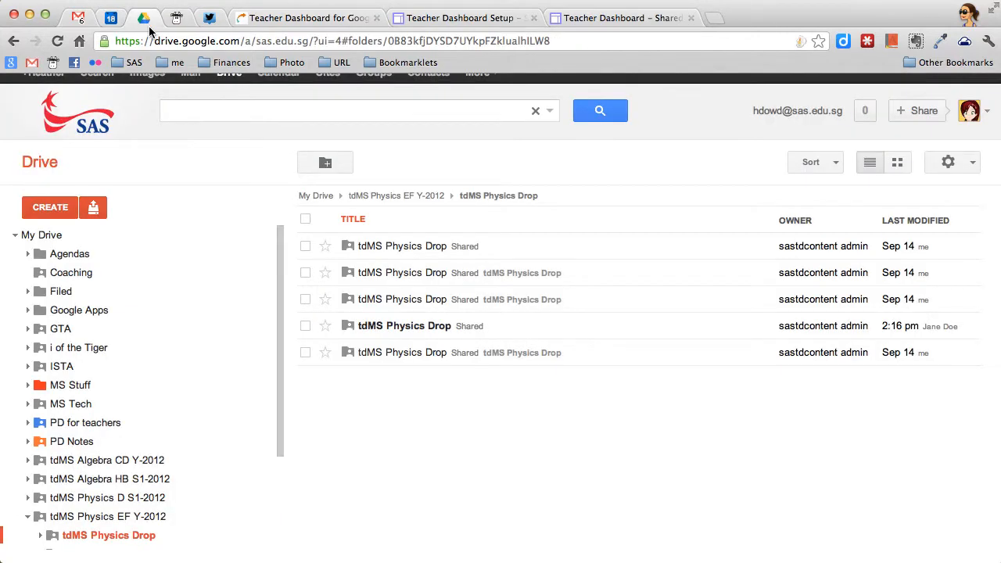
scroll(170, 452, down, 2)
click(160, 454)
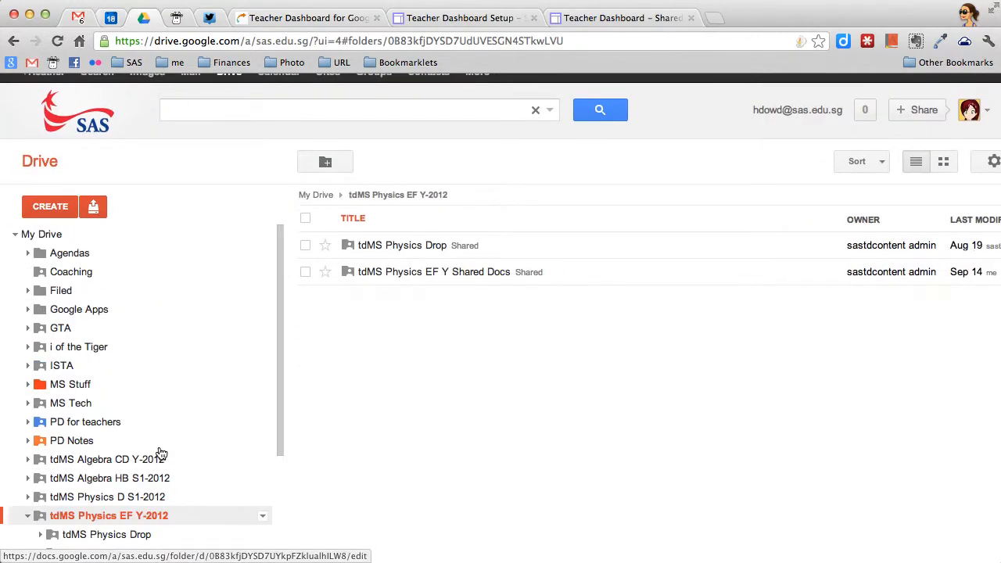
click(466, 274)
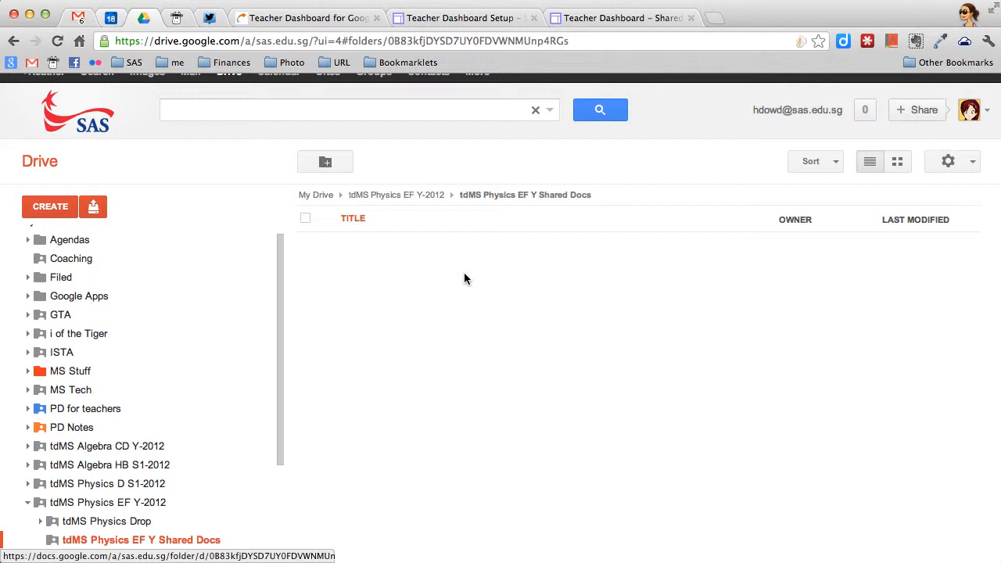
click(28, 503)
scroll(72, 477, up, 2)
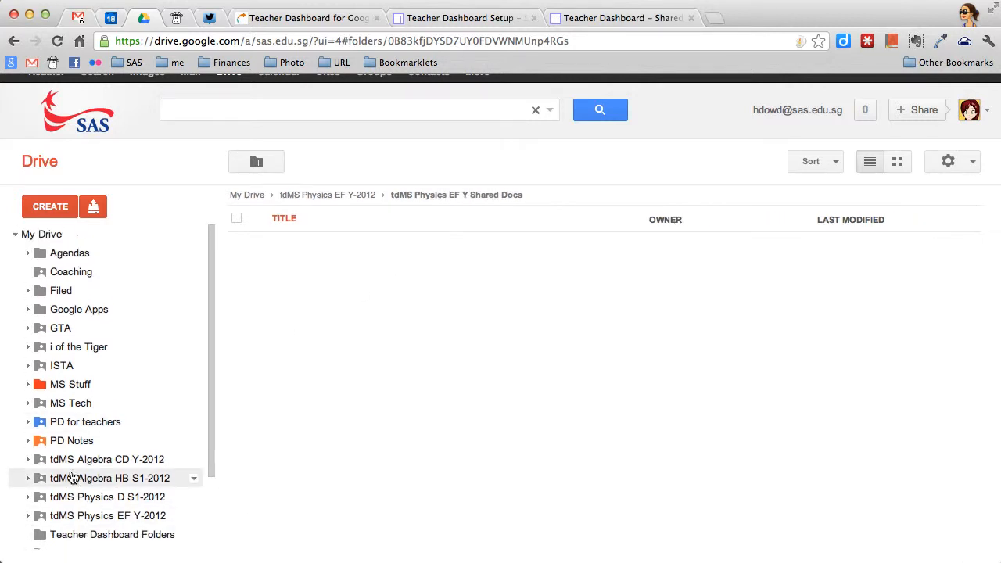
Step: Create a folder named "Physics shared with students" in My Drive
click(45, 249)
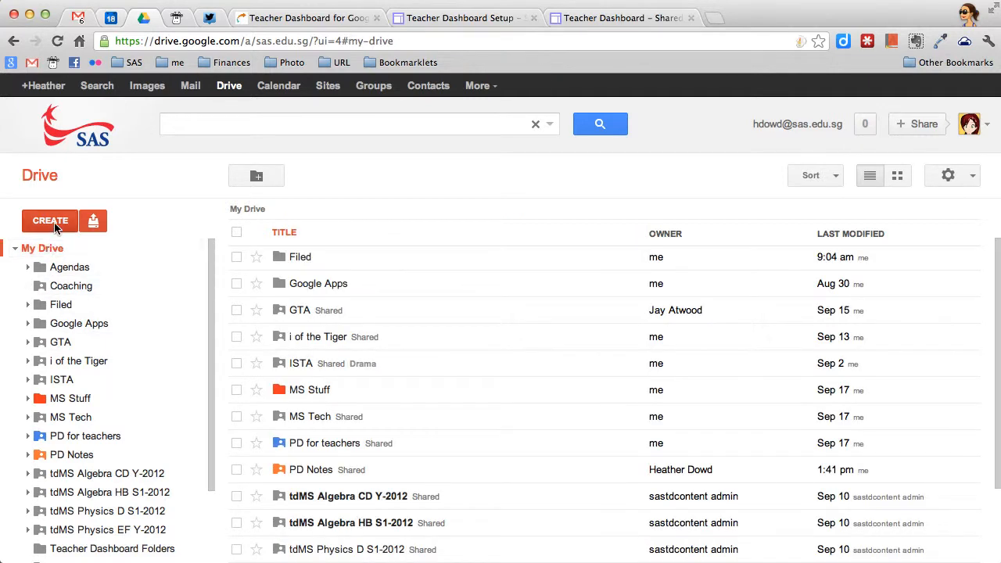
click(50, 221)
click(63, 337)
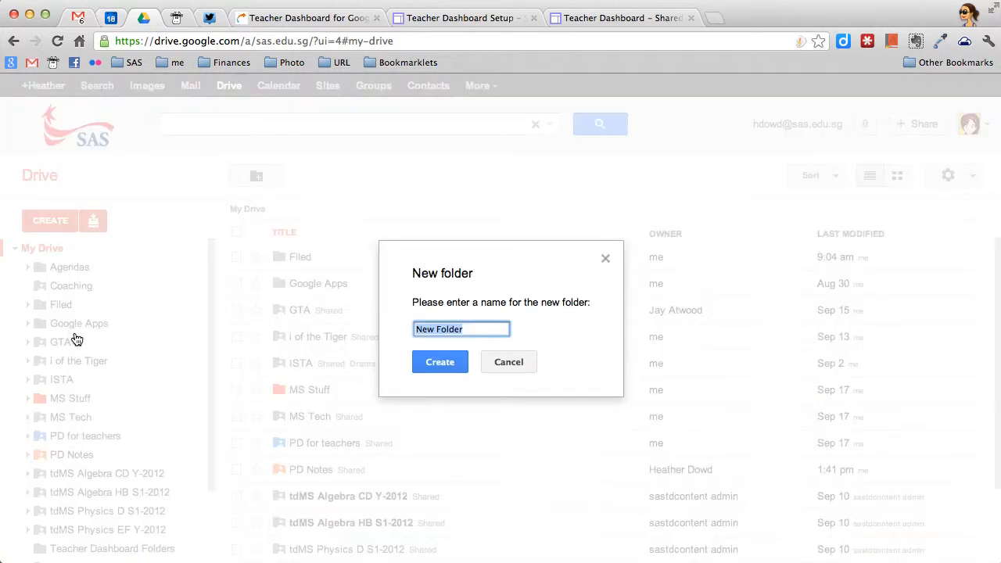
text(Phyiscs)
key(BackSpace)
key(BackSpace)
key(BackSpace)
key(BackSpace)
text(sics sha)
text(red with students)
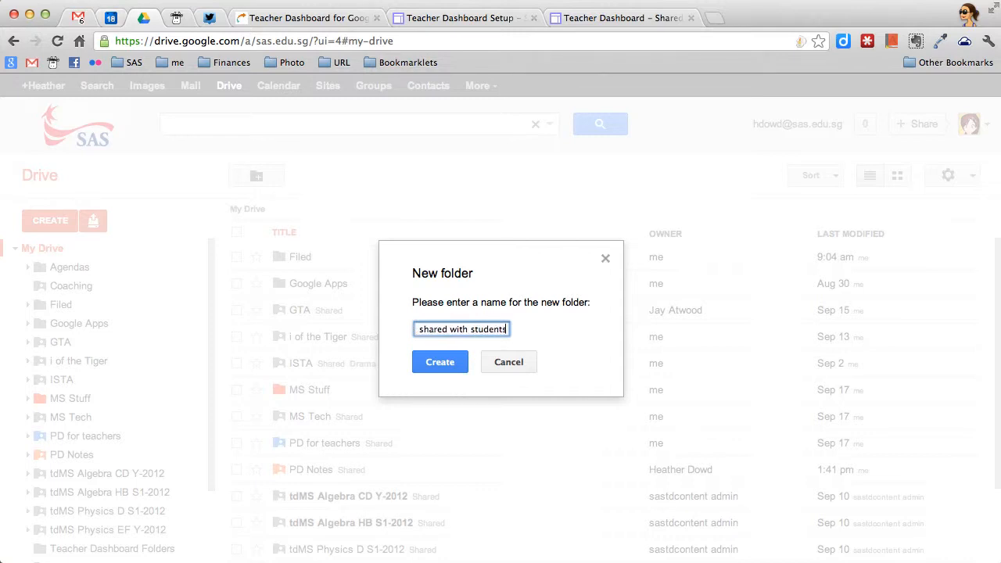
key(Return)
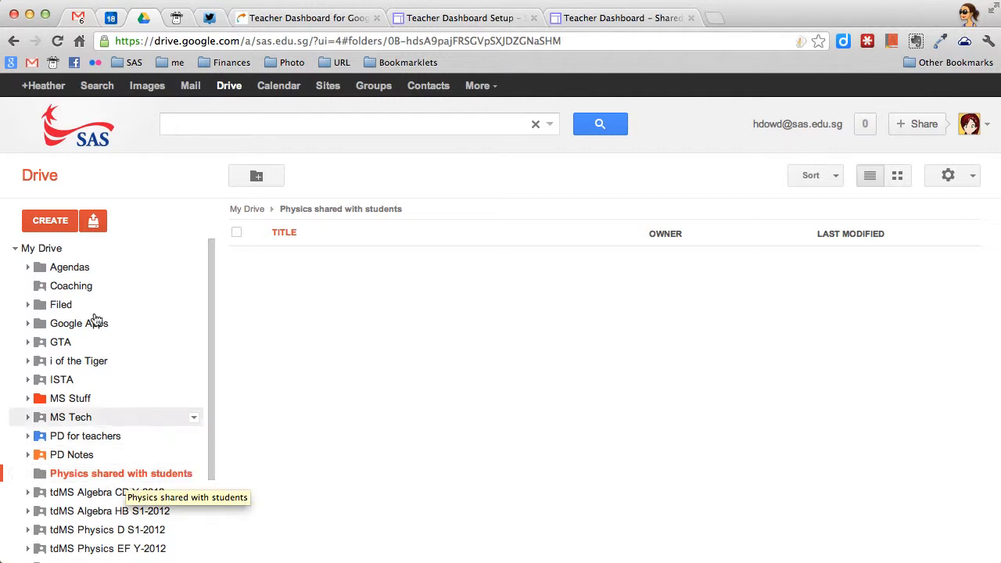
Step: Organize the Physics shared with students folder into both tdMS Physics D S1 Shared Docs and tdMS Physics EF Y Shared Docs
click(43, 249)
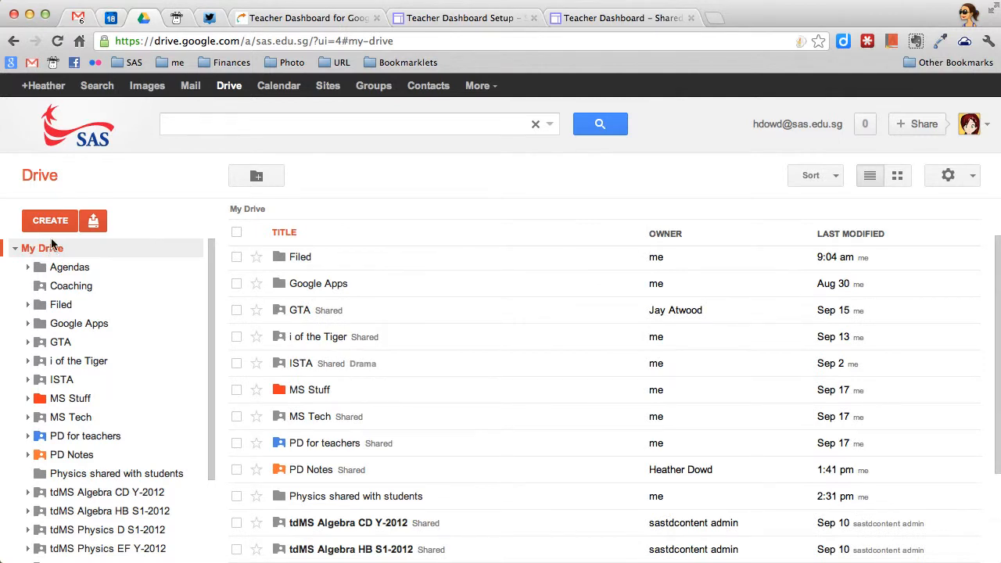
scroll(235, 434, down, 2)
click(236, 434)
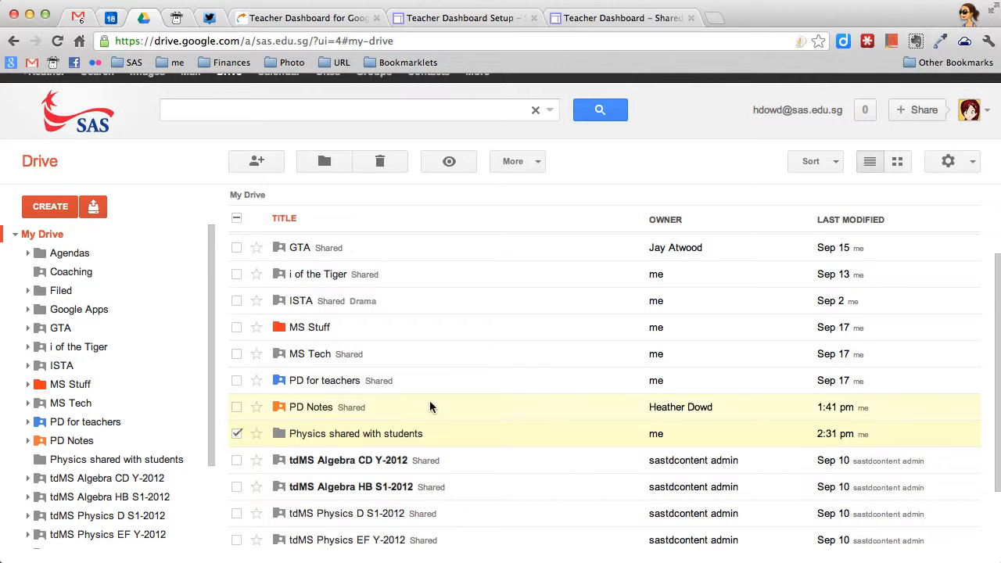
click(321, 164)
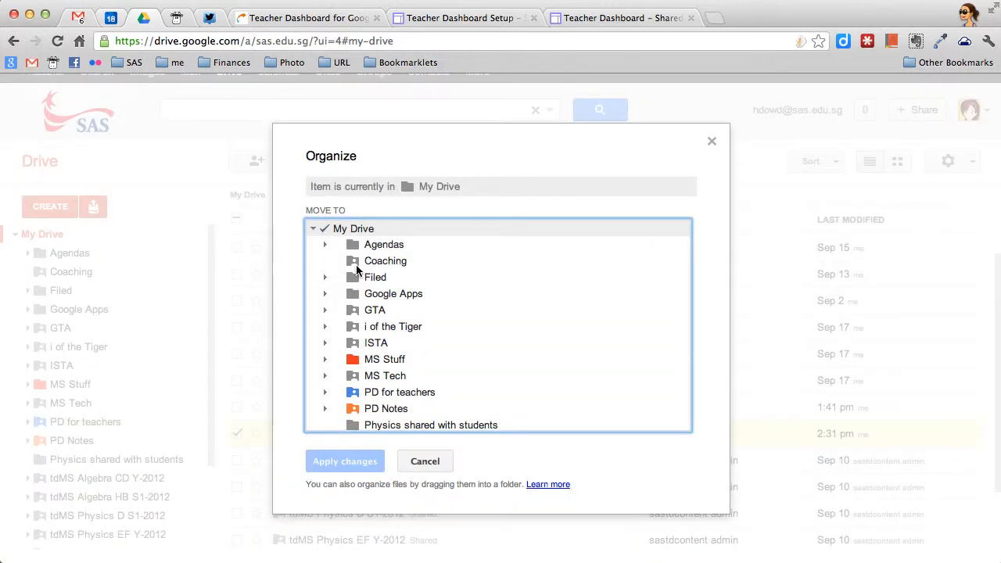
scroll(356, 270, down, 5)
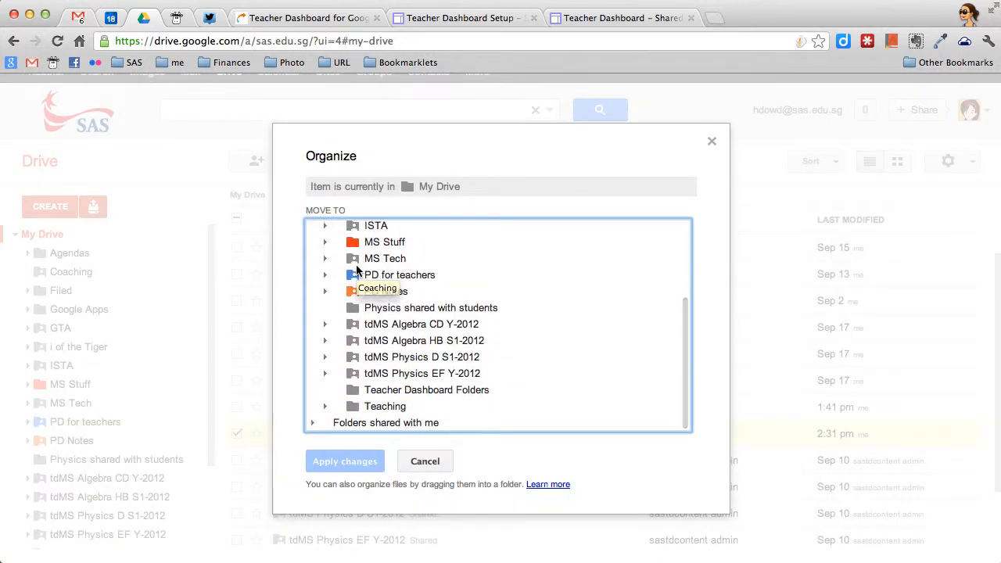
click(325, 357)
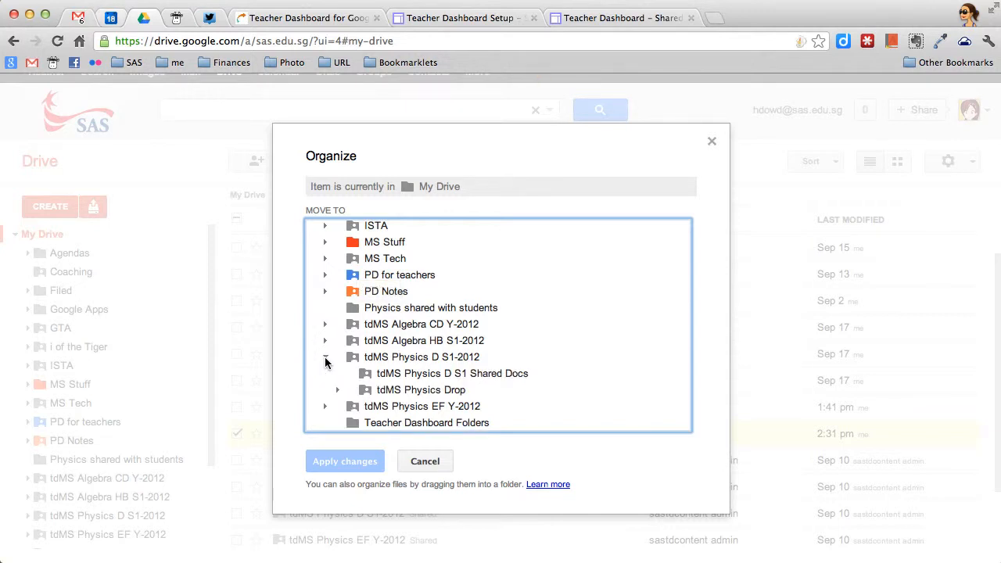
click(325, 374)
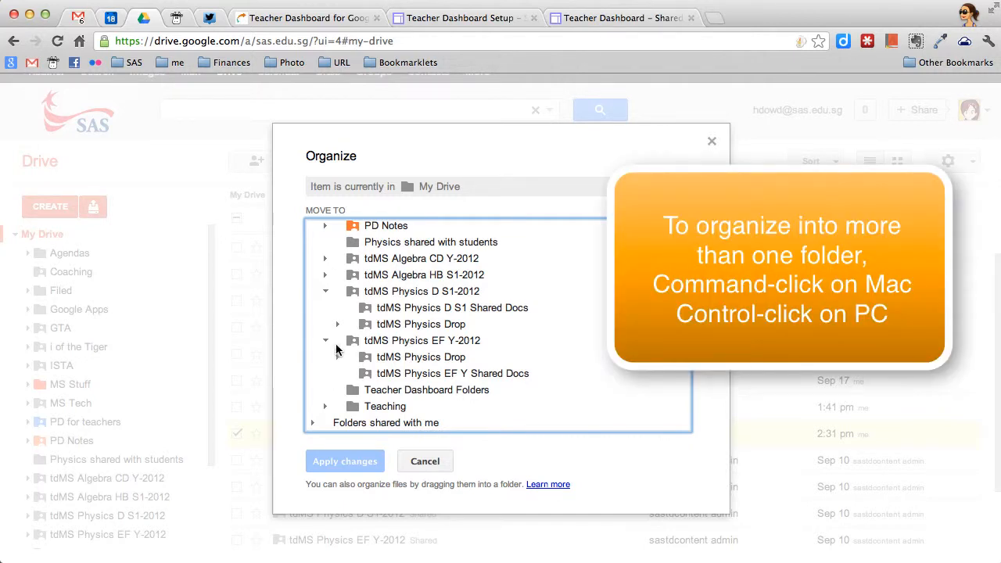
click(350, 309)
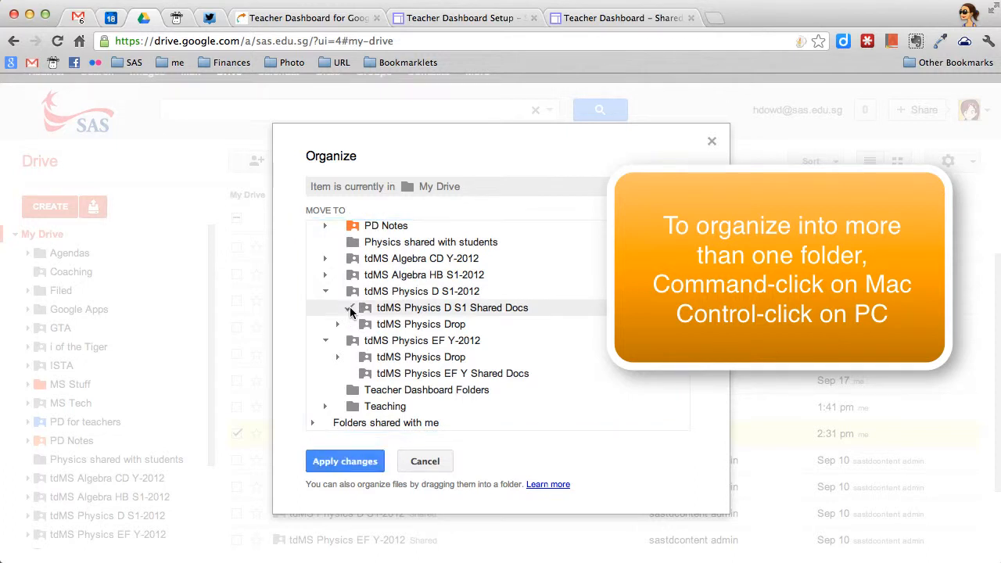
super+click(349, 374)
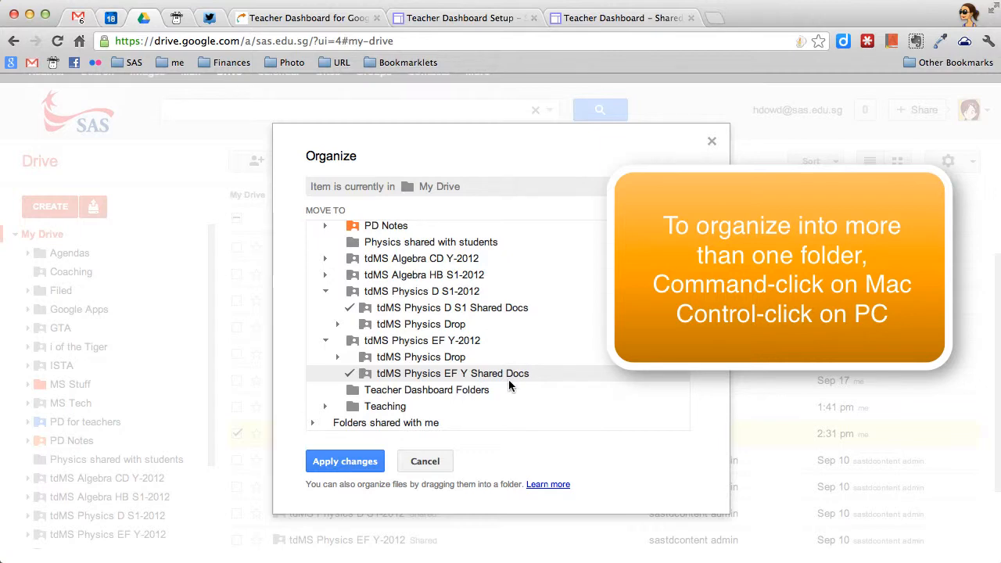
click(349, 461)
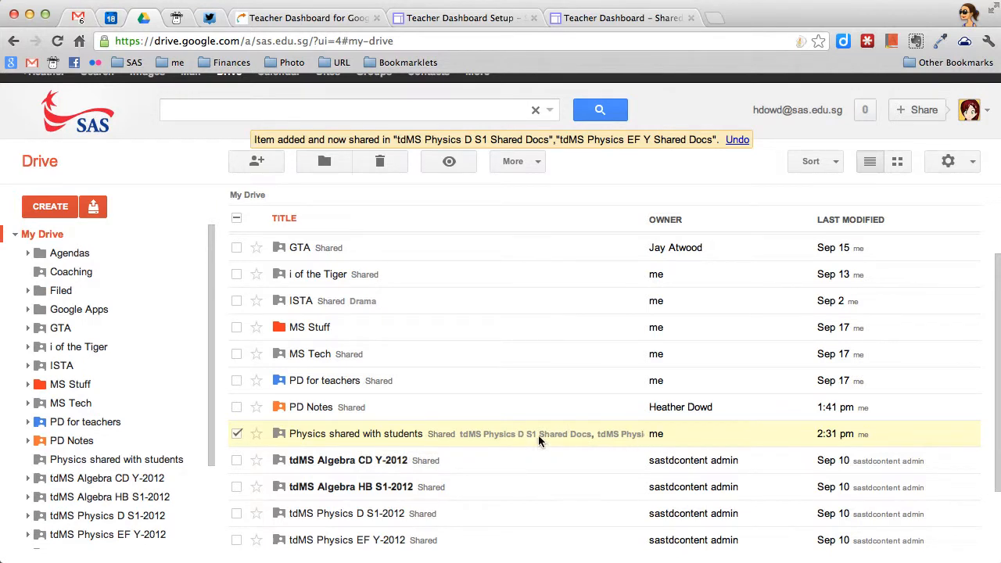
Step: Create a new document inside the Physics shared with students folder and enter the text "test" in its body
click(397, 435)
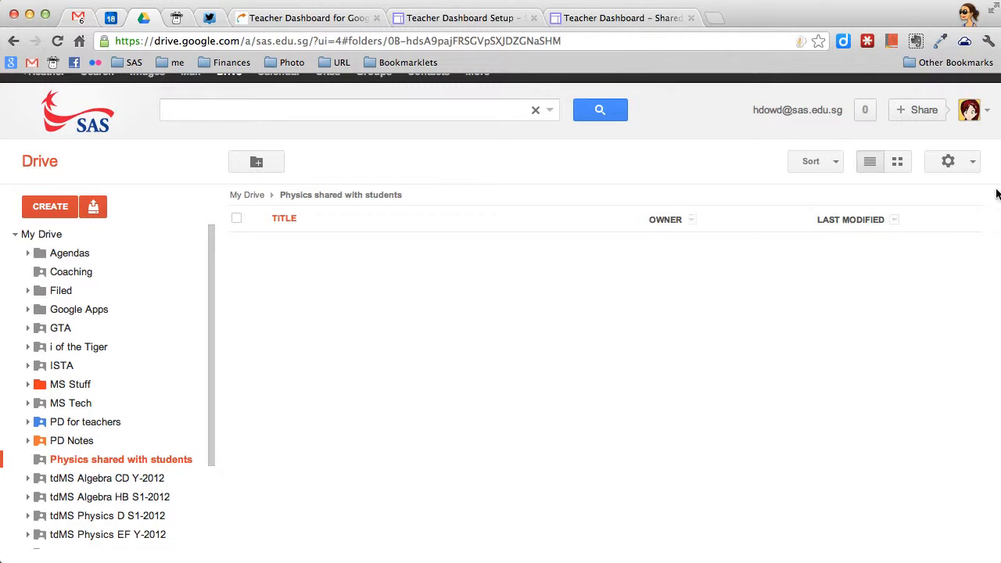
click(38, 208)
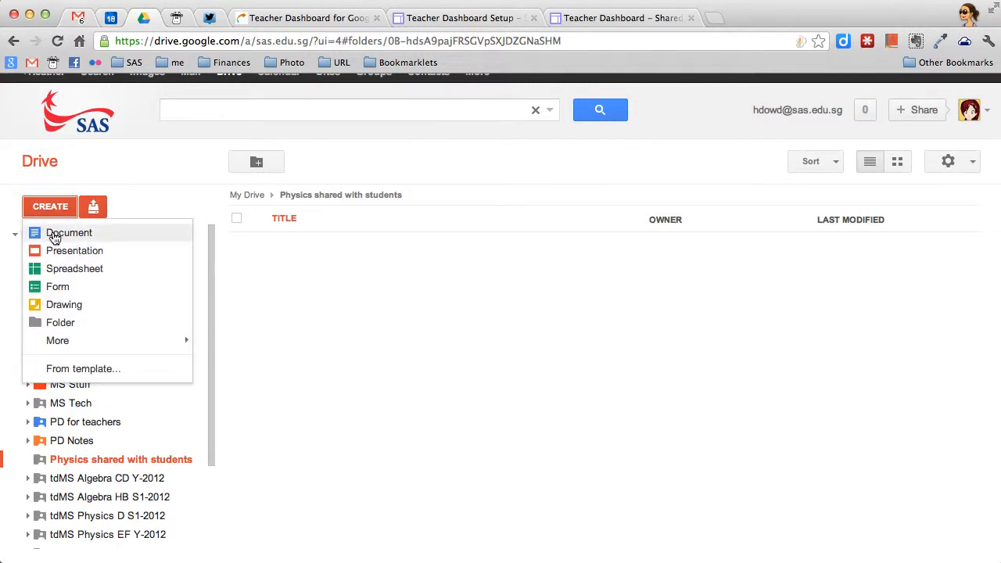
click(54, 232)
click(391, 350)
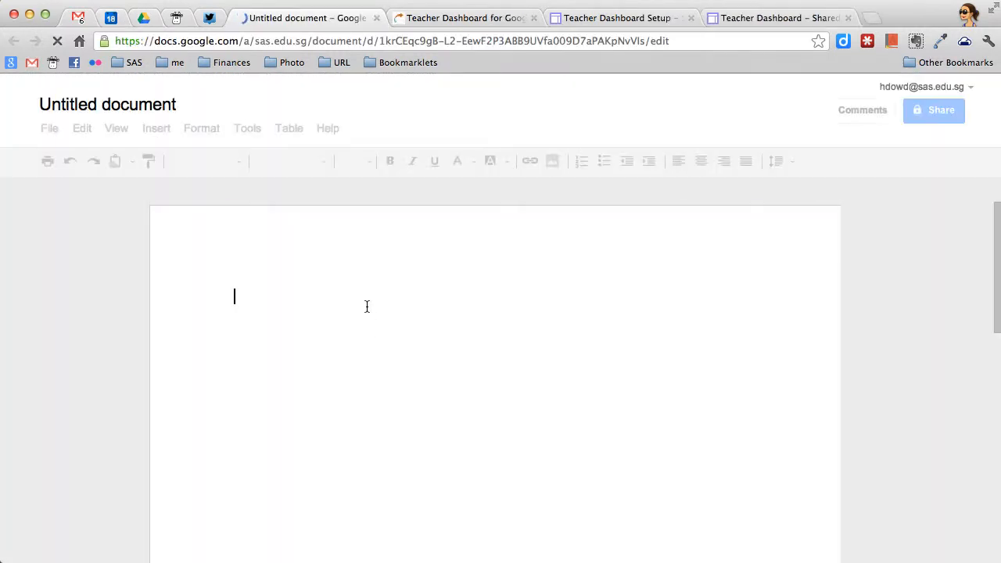
text(test)
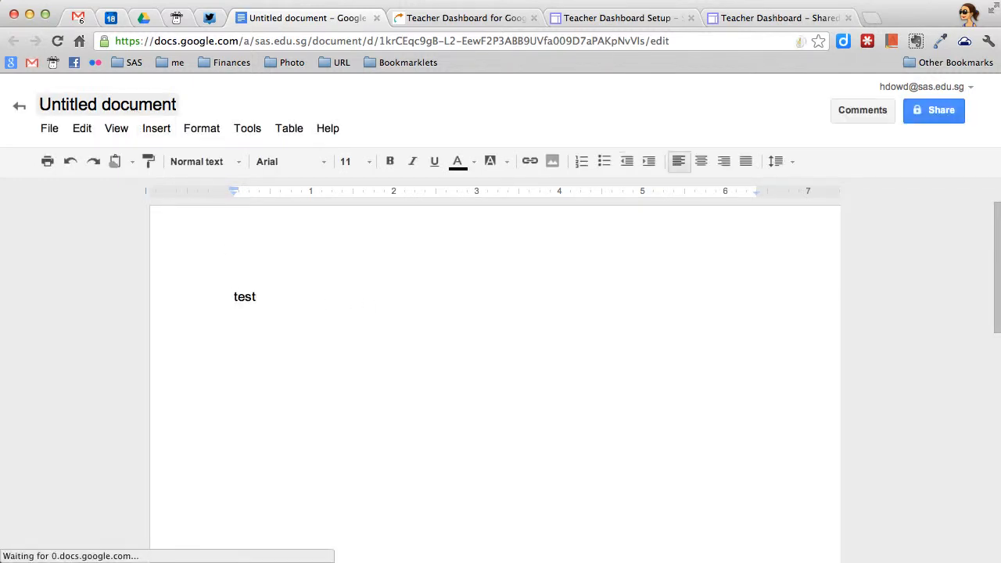
Step: Title the new document "test" and return to the Physics shared with students folder in Google Drive
click(149, 104)
text(test)
click(391, 374)
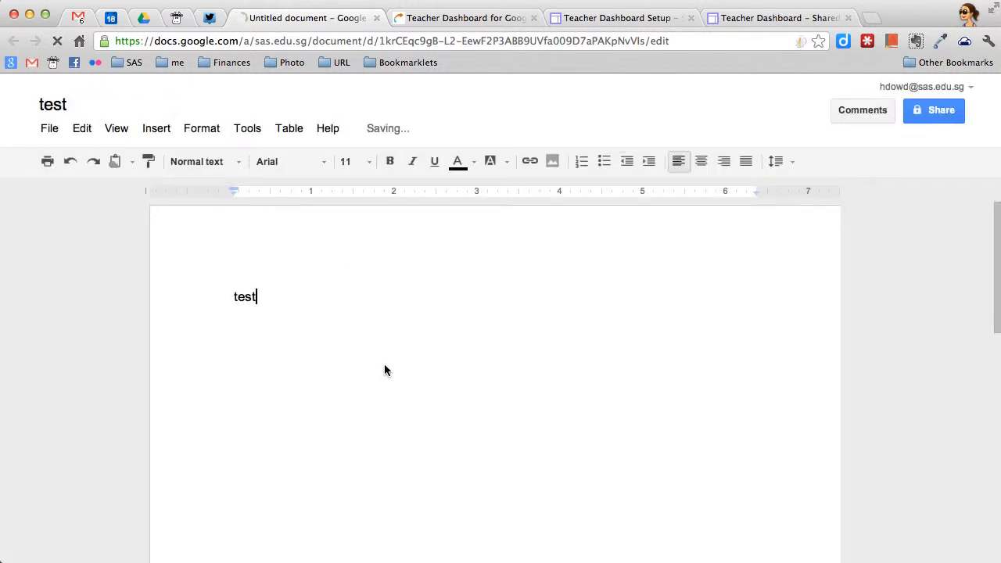
click(140, 18)
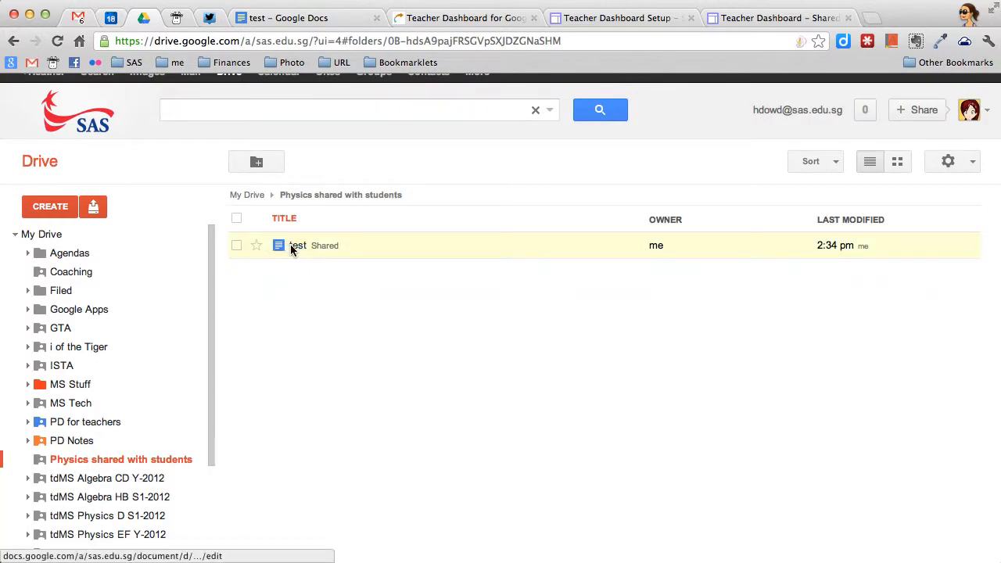
Step: Switch to the student's Google Drive in Safari and open the test document from Physics shared with students inside tdMS Physics EF Y Shared Docs
key(super+Tab)
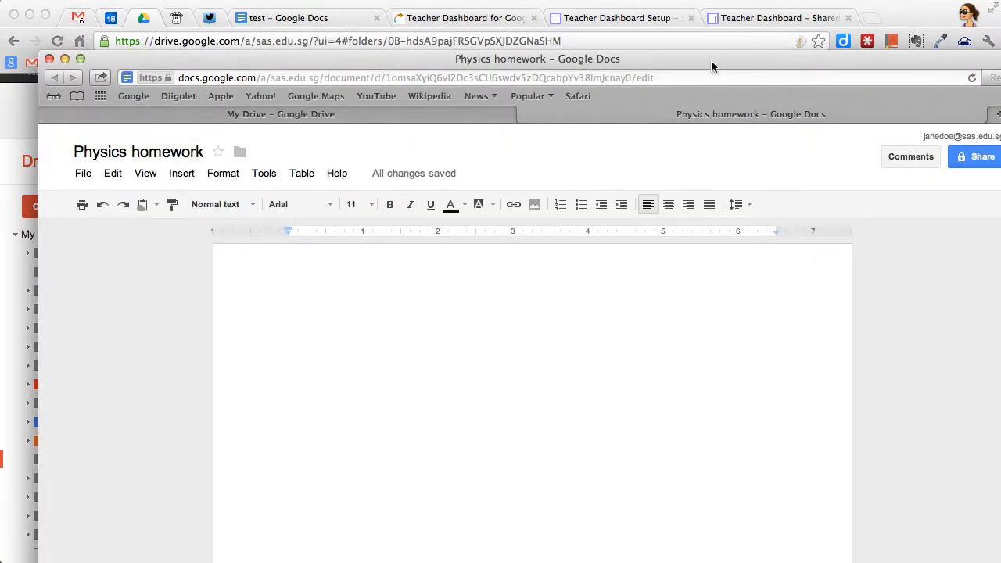
drag(710, 60, 681, 13)
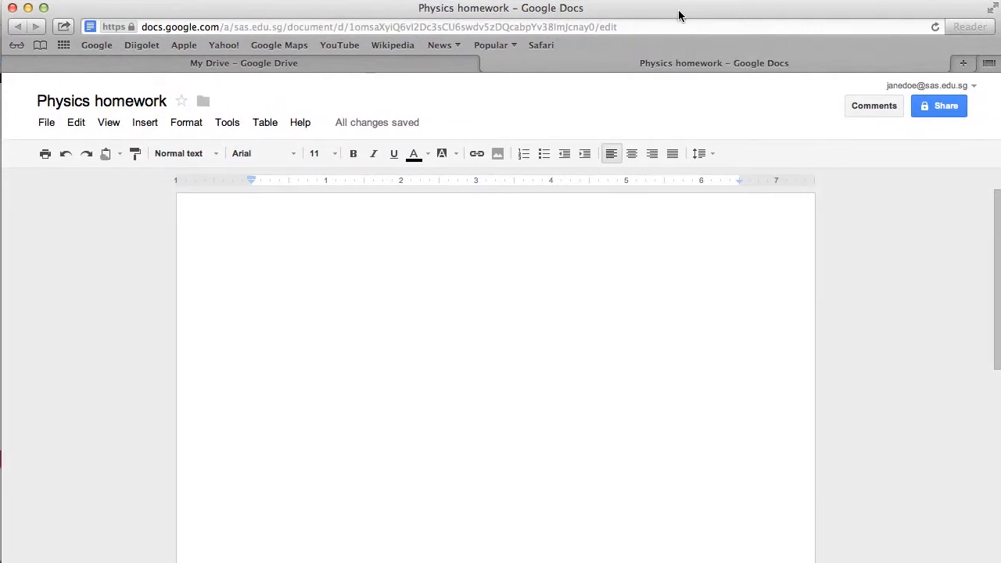
click(467, 67)
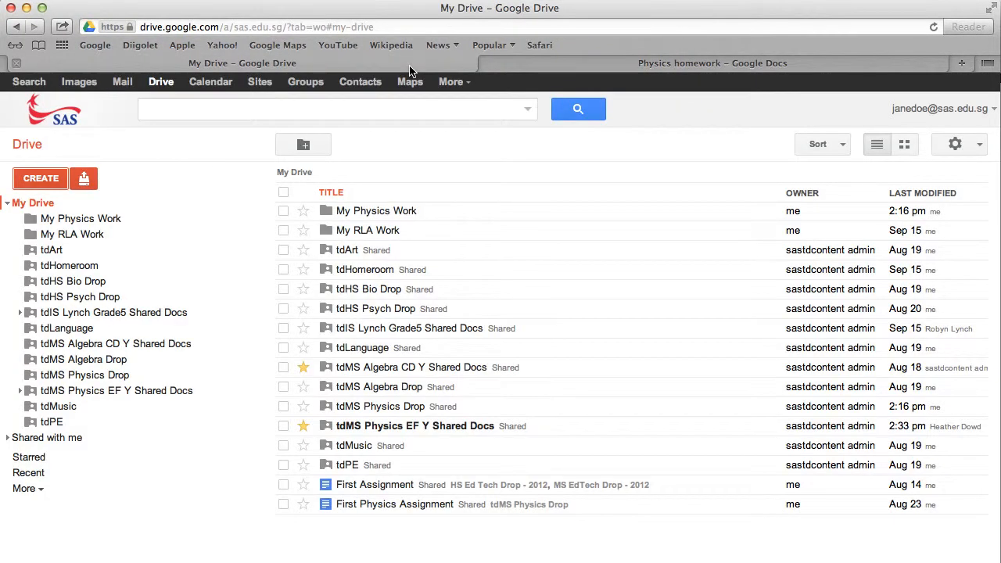
click(127, 393)
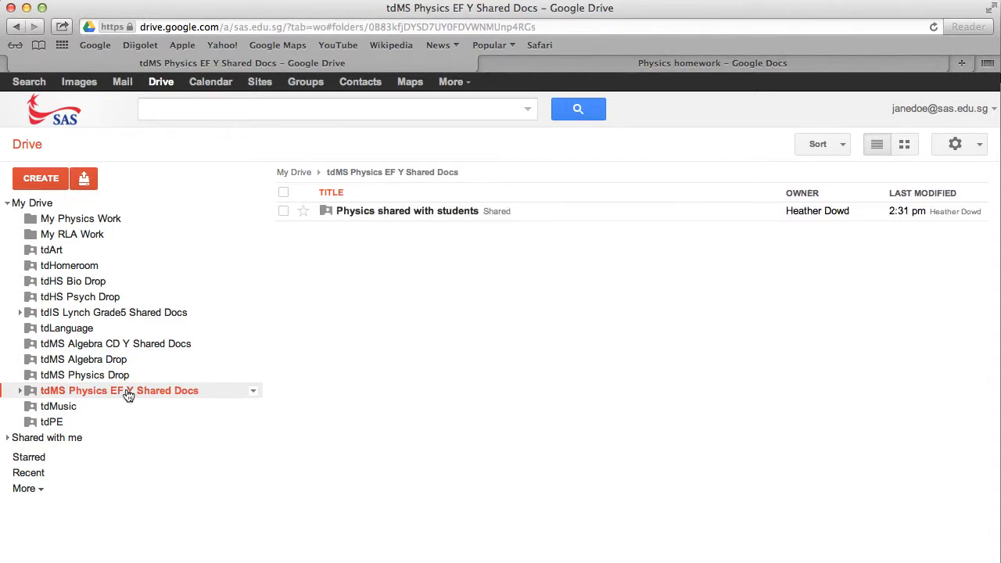
click(424, 211)
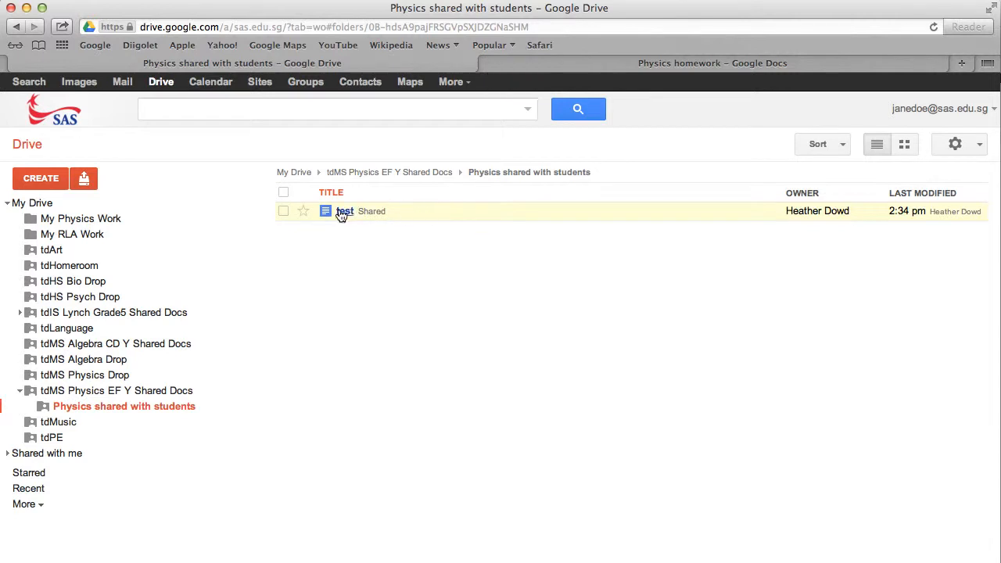
click(342, 212)
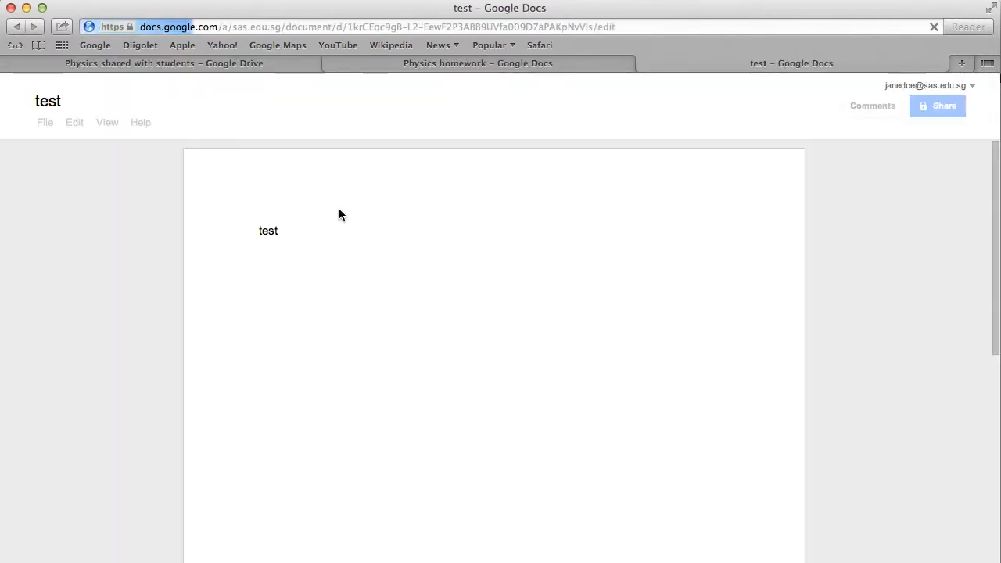